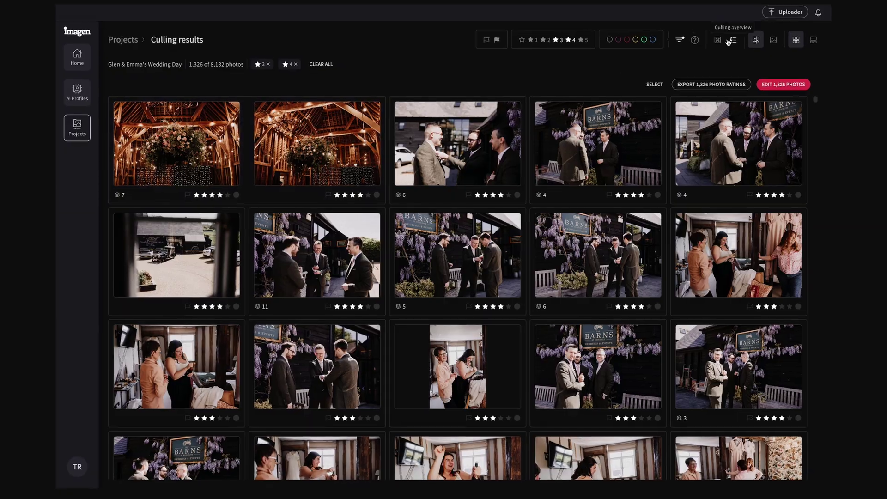
Scroll through the 1,326 three- and four-star photos in the culling results.
{"action": "scroll", "coordinate": [690, 252], "scroll_direction": "down", "scroll_amount": 15}
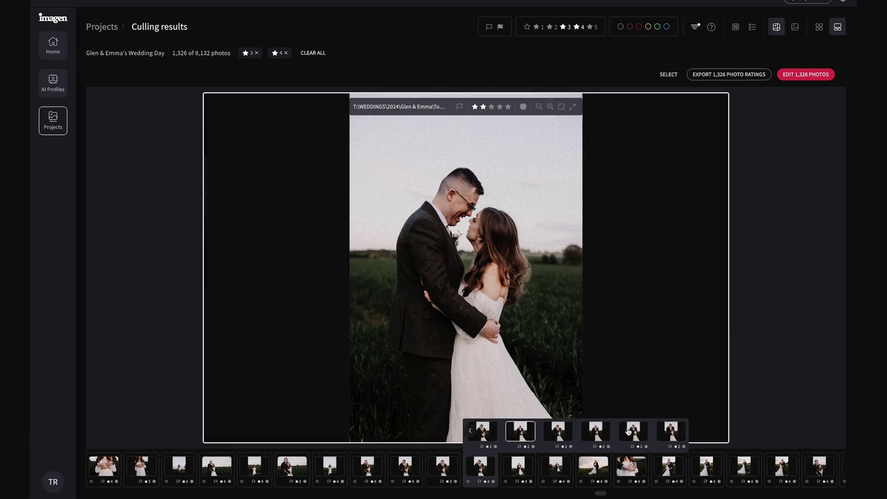
Step to the next culled photo group in the large loupe view.
{"action": "key", "text": "Right"}
{"action": "key", "text": "Right"}
{"action": "key", "text": "Right"}
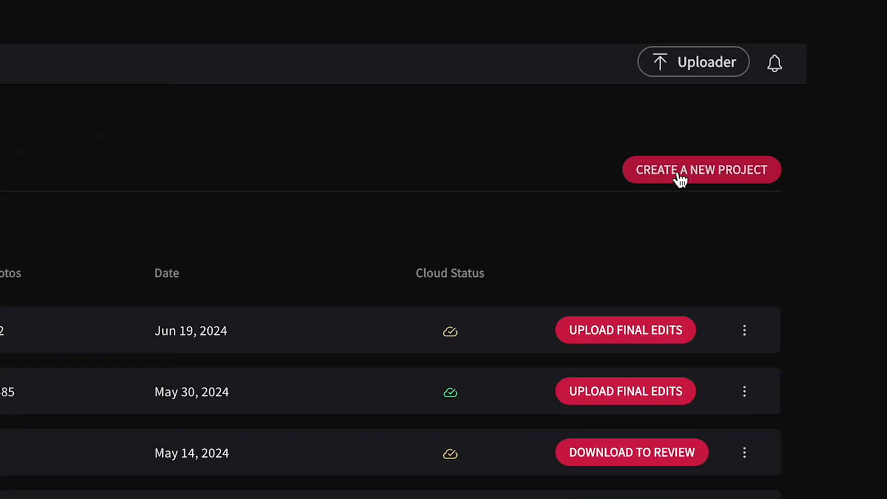
Create a new Cull project named starting with 'Gl', reviewed as edited previews.
{"action": "left_click", "coordinate": [778, 72]}
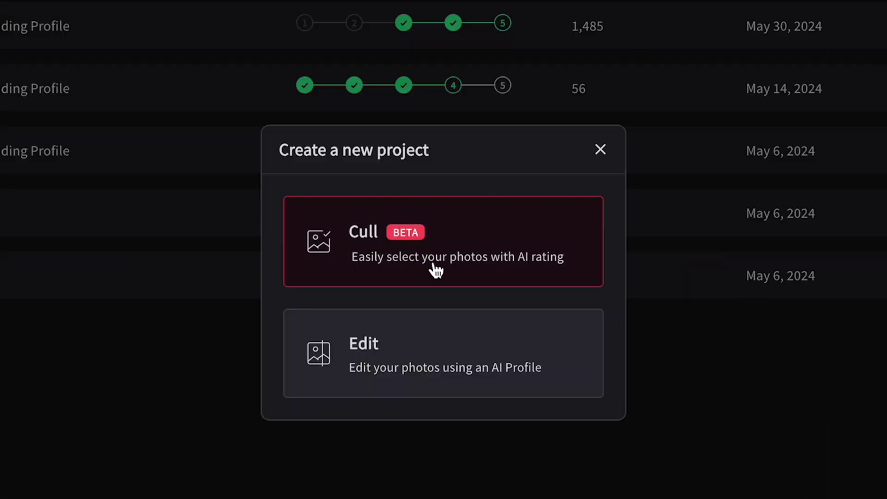
{"action": "left_click", "coordinate": [442, 256]}
{"action": "type", "text": "Glen and Emma"}
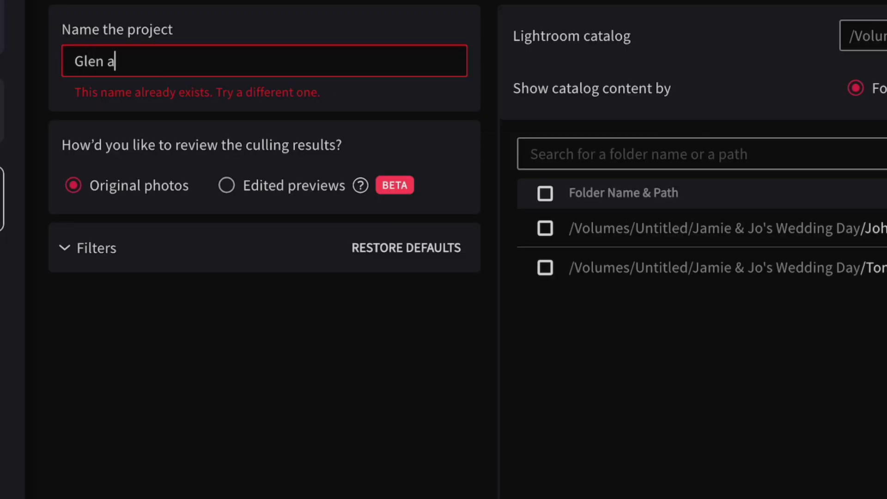
{"action": "left_click", "coordinate": [226, 185]}
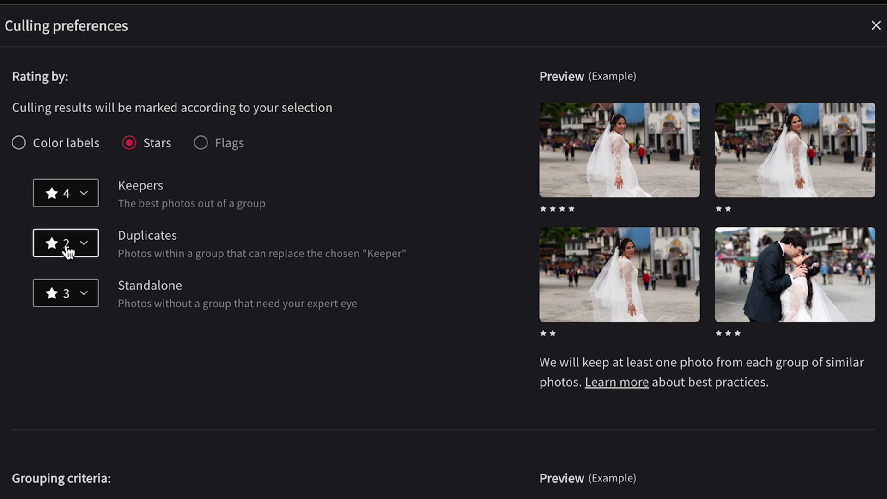
{"action": "left_click", "coordinate": [54, 301]}
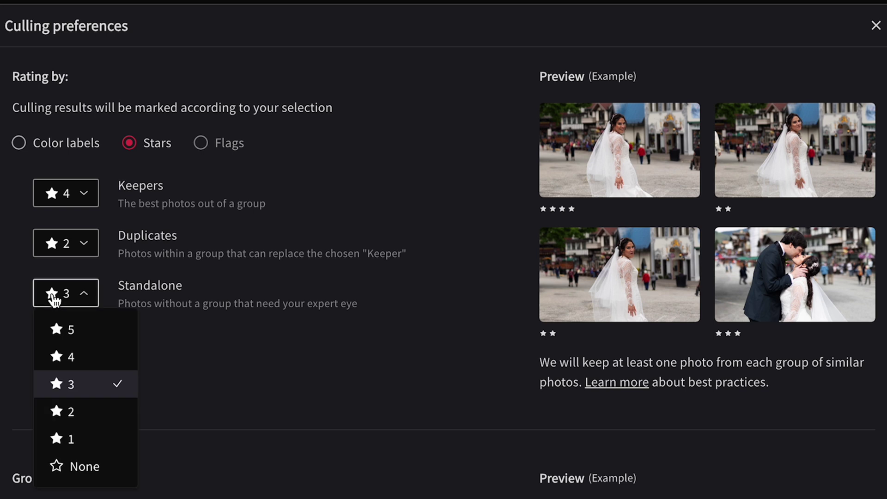
{"action": "left_click", "coordinate": [54, 301]}
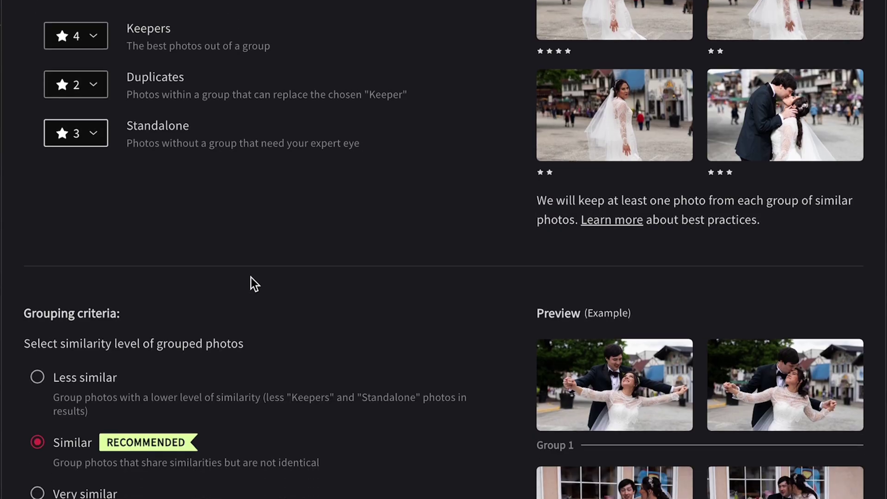
{"action": "scroll", "coordinate": [252, 283], "scroll_direction": "down", "scroll_amount": 3}
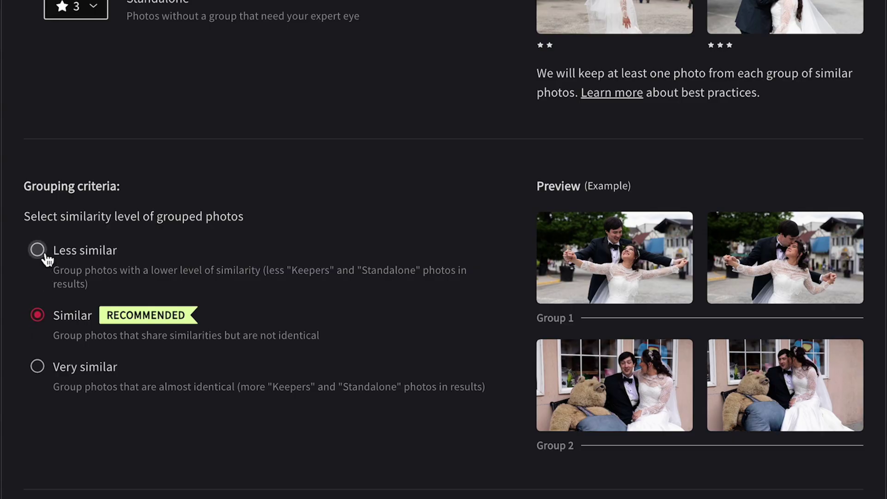
Set grouping to Very similar, run Review Culling, and choose edited previews.
{"action": "left_click", "coordinate": [38, 251]}
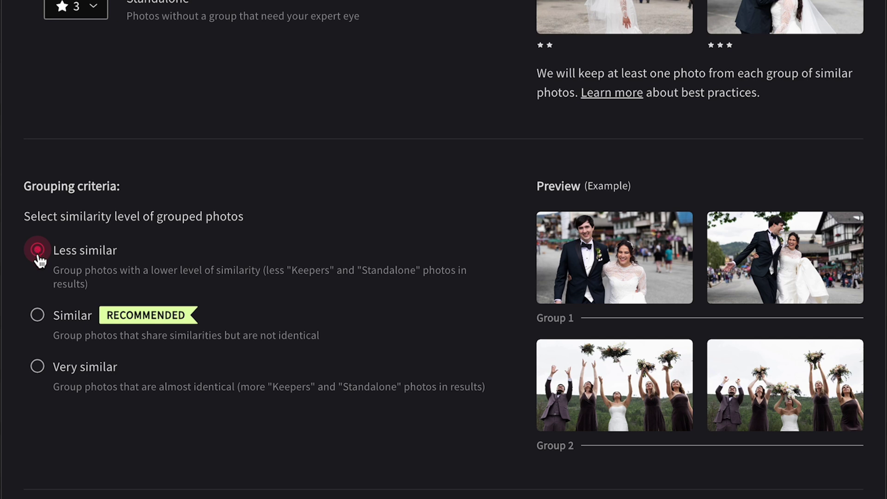
{"action": "left_click", "coordinate": [39, 367]}
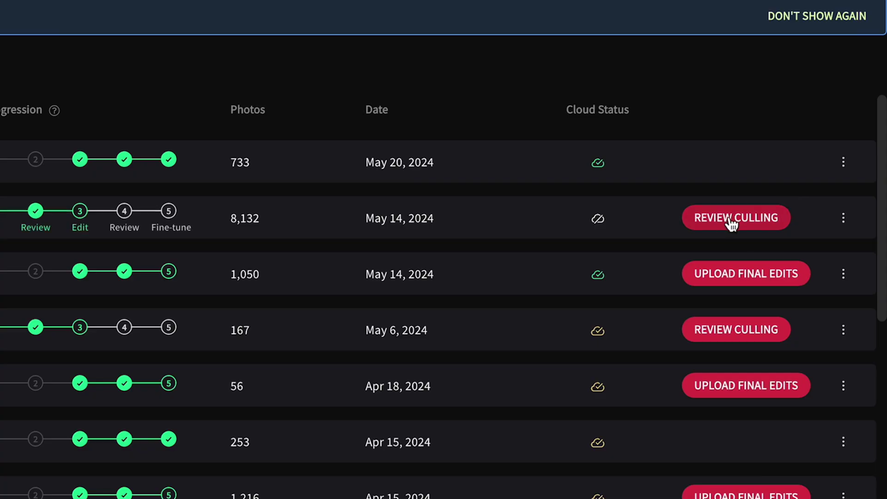
{"action": "left_click", "coordinate": [731, 221]}
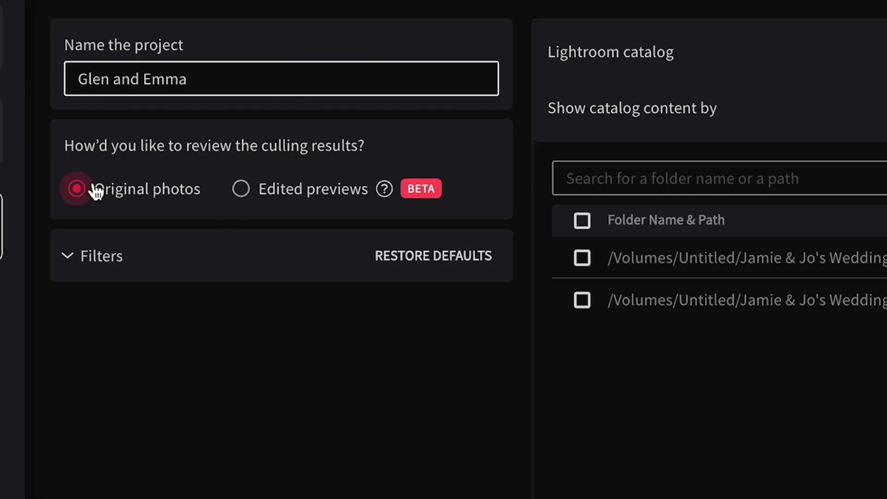
{"action": "left_click", "coordinate": [241, 189]}
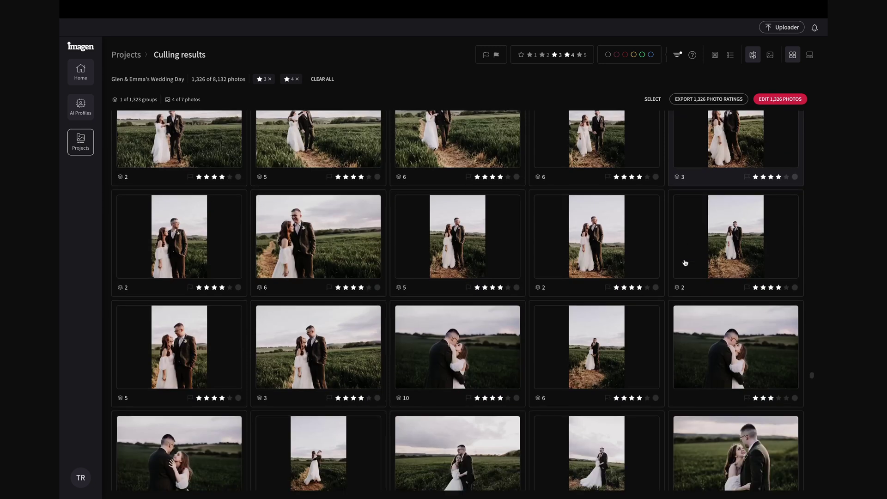
Scroll down the results grid and open the kissing couple photo large.
{"action": "scroll", "coordinate": [685, 262], "scroll_direction": "down", "scroll_amount": 10}
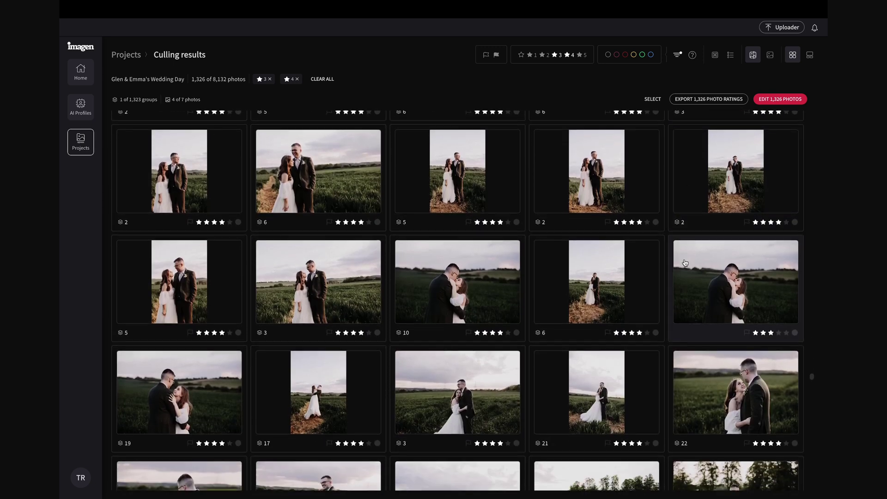
{"action": "scroll", "coordinate": [684, 263], "scroll_direction": "down", "scroll_amount": 8}
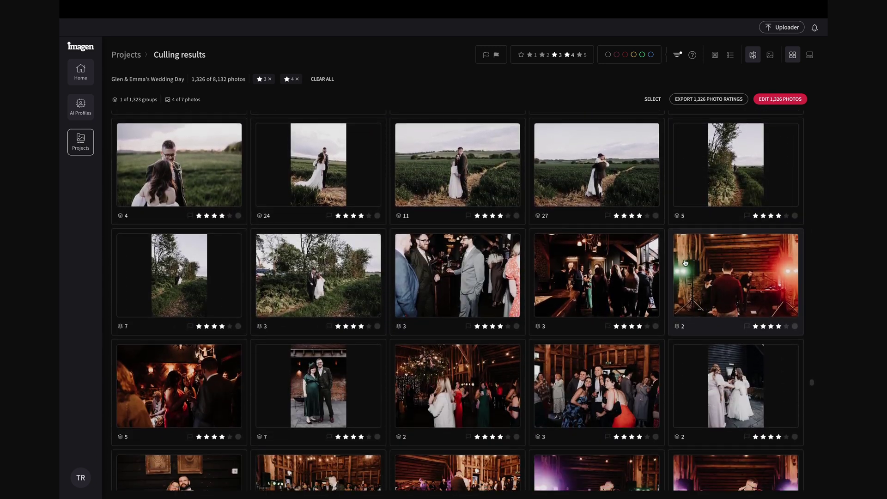
{"action": "scroll", "coordinate": [685, 262], "scroll_direction": "down", "scroll_amount": 6}
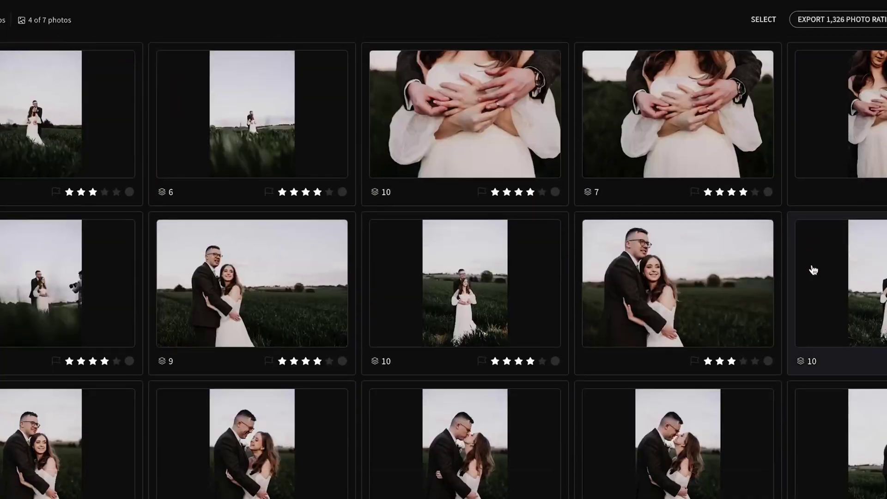
{"action": "scroll", "coordinate": [814, 270], "scroll_direction": "down", "scroll_amount": 3}
{"action": "scroll", "coordinate": [814, 270], "scroll_direction": "down", "scroll_amount": 2}
{"action": "double_click", "coordinate": [507, 234]}
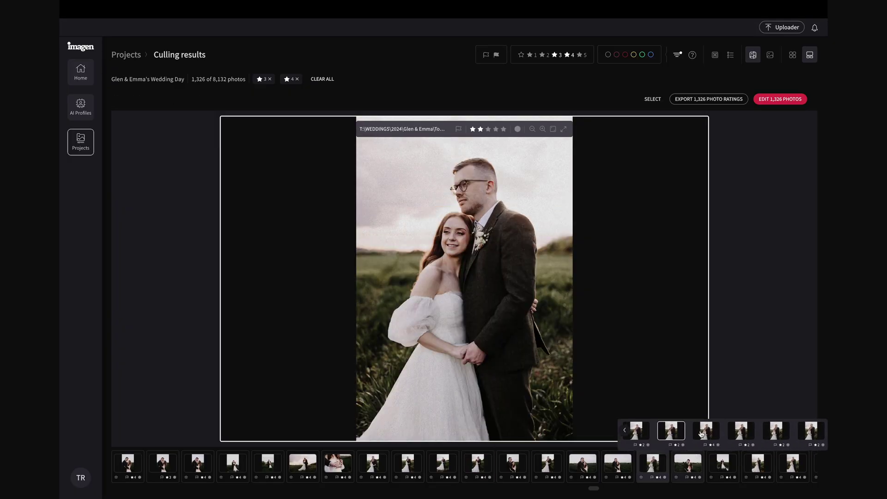
Switch the large view to another couple photo, then to one from the next group.
{"action": "left_click", "coordinate": [701, 433]}
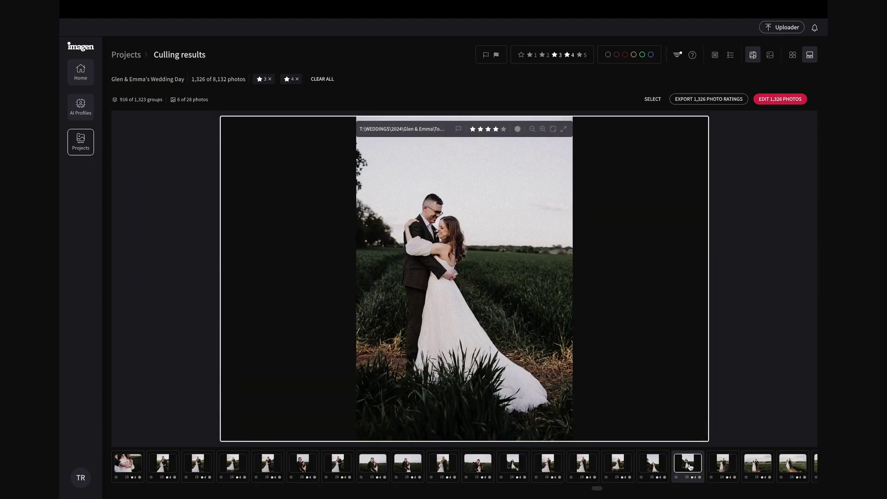
{"action": "mouse_move", "coordinate": [690, 467]}
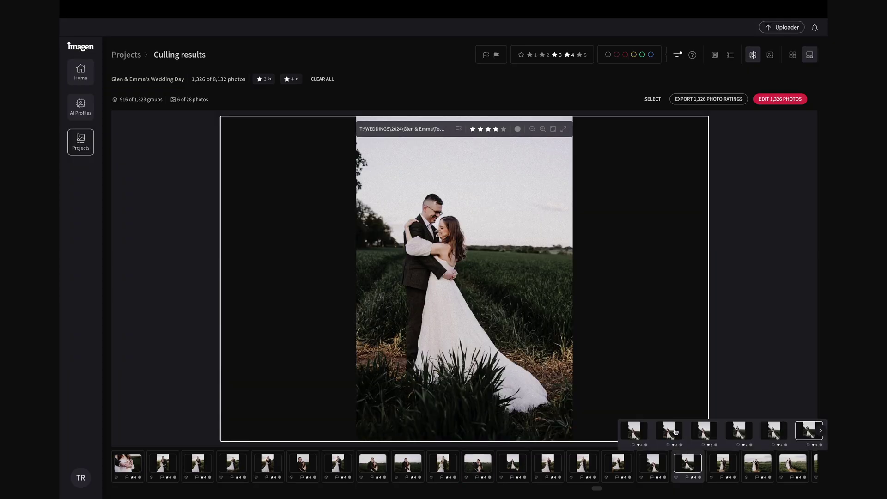
{"action": "left_click", "coordinate": [734, 430]}
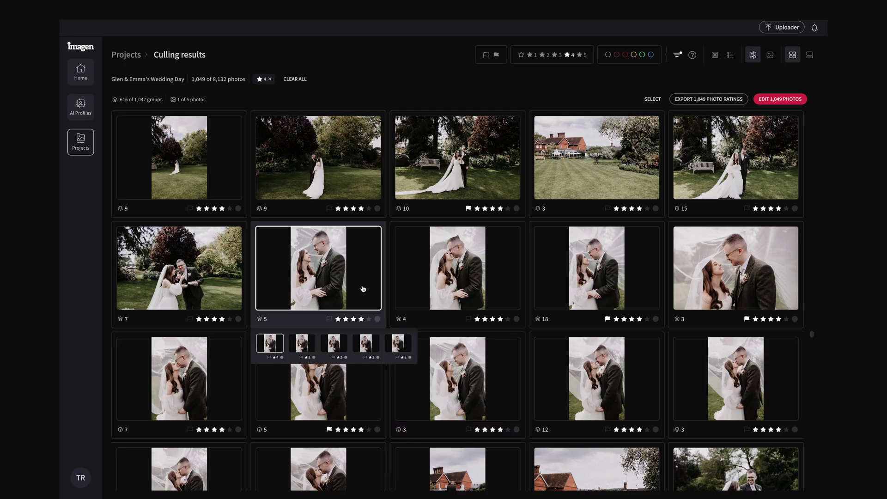
Return to the four-photo veil group and open it in single-photo view.
{"action": "key", "text": "Right"}
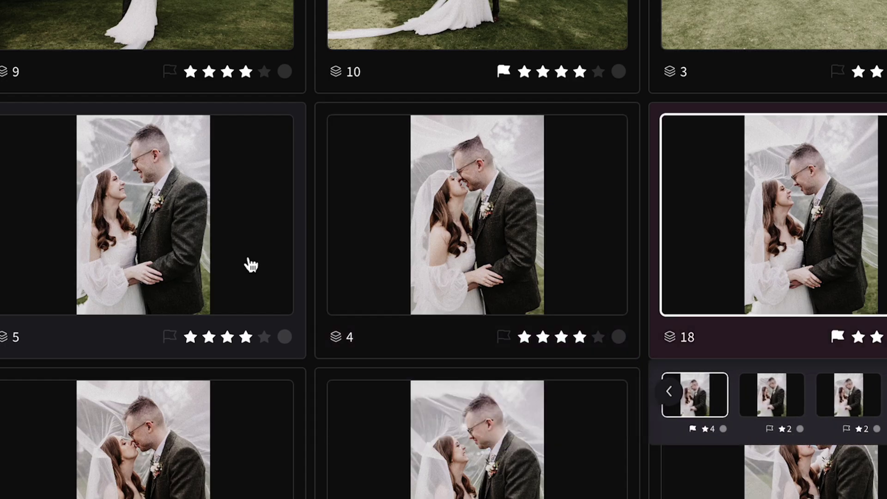
{"action": "key", "text": "Left"}
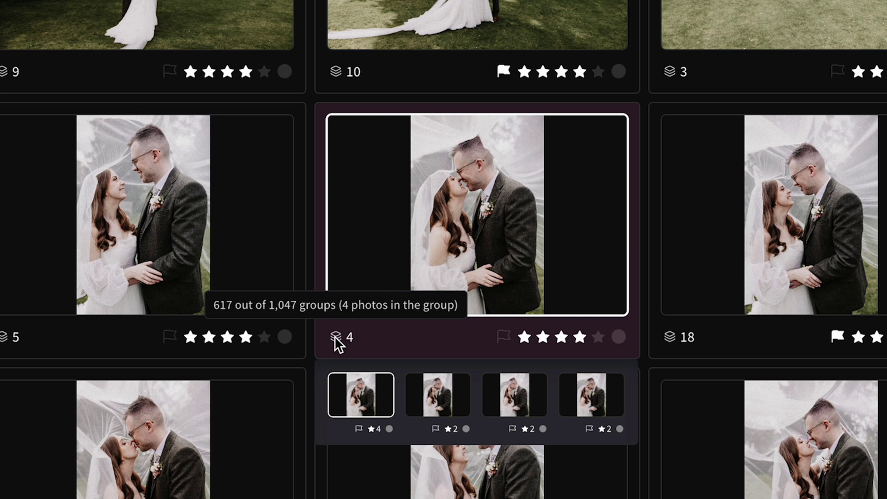
{"action": "double_click", "coordinate": [462, 222]}
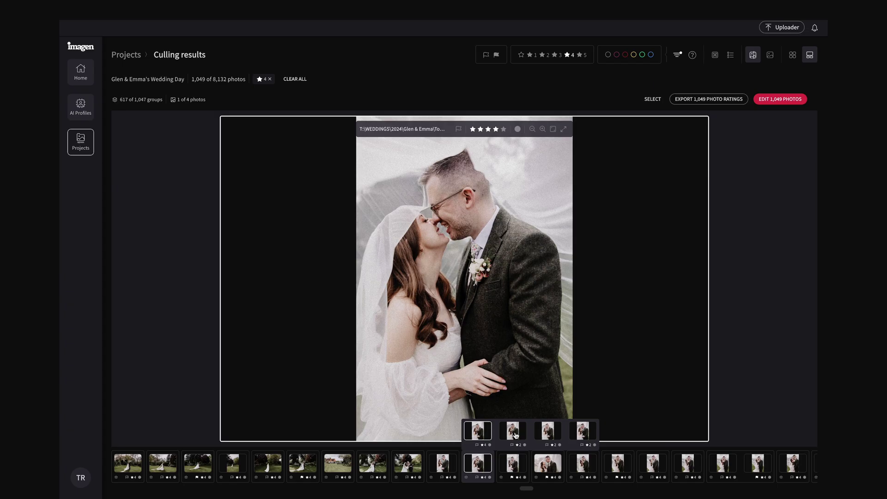
Compare the group's 4-star top pick against its three 2-star alternates.
{"action": "left_click", "coordinate": [516, 435]}
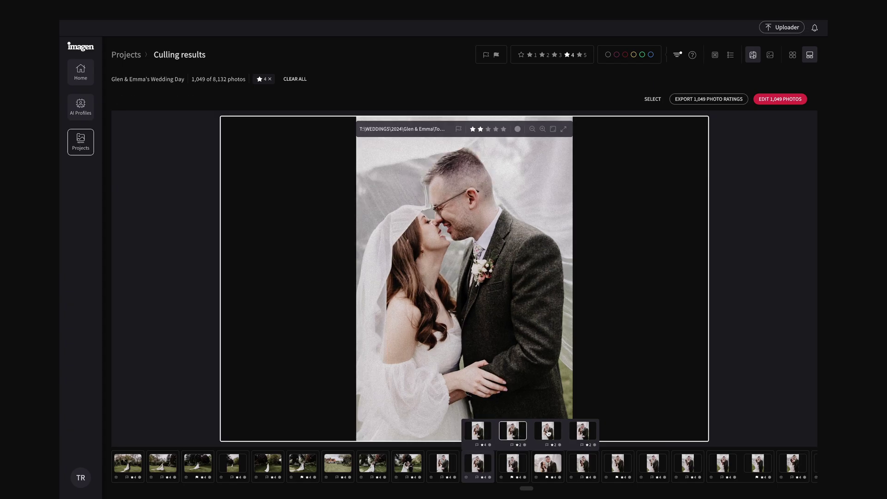
{"action": "left_click", "coordinate": [548, 433]}
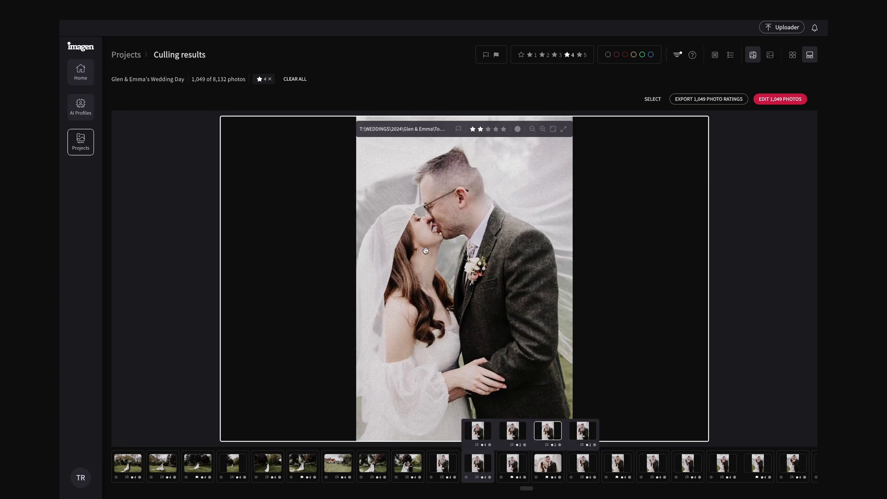
{"action": "left_click", "coordinate": [583, 436]}
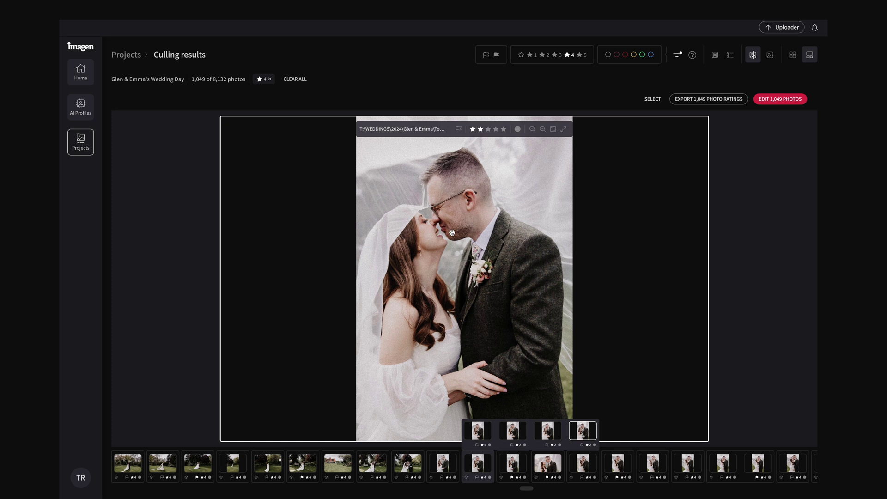
{"action": "left_click", "coordinate": [481, 434]}
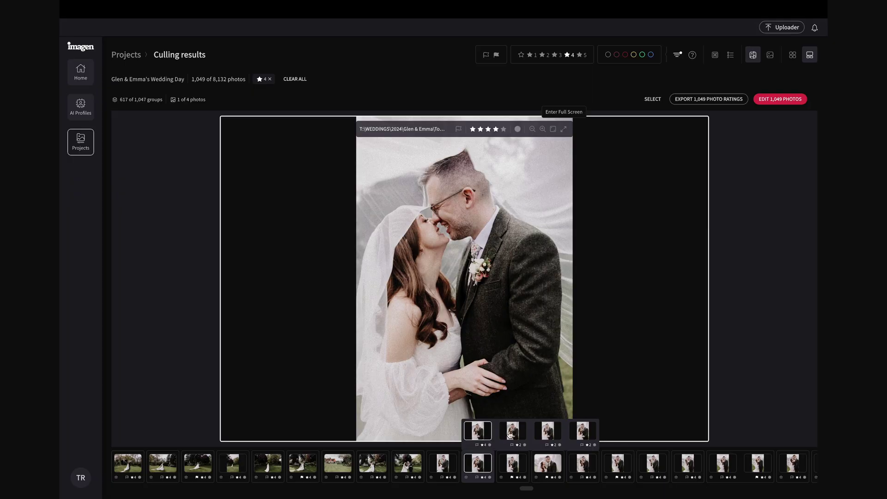
{"action": "left_click", "coordinate": [511, 435]}
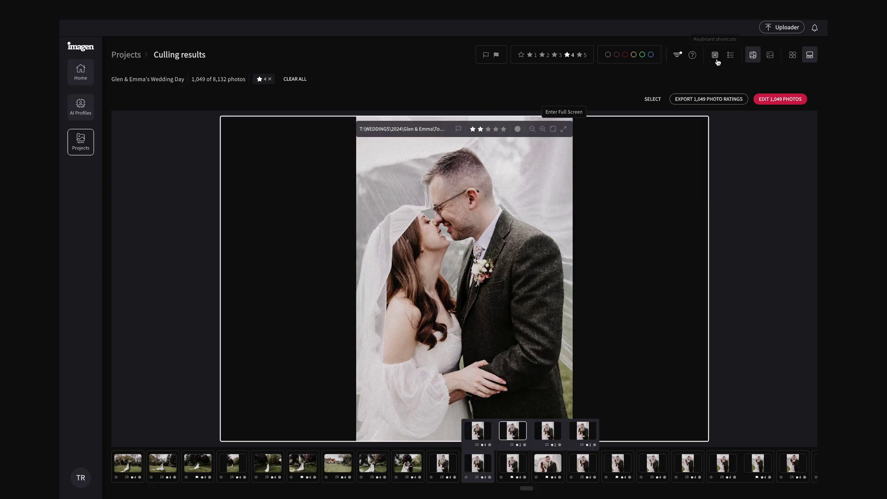
Show the keyboard shortcuts reference with its Essentials list.
{"action": "left_click", "coordinate": [719, 57]}
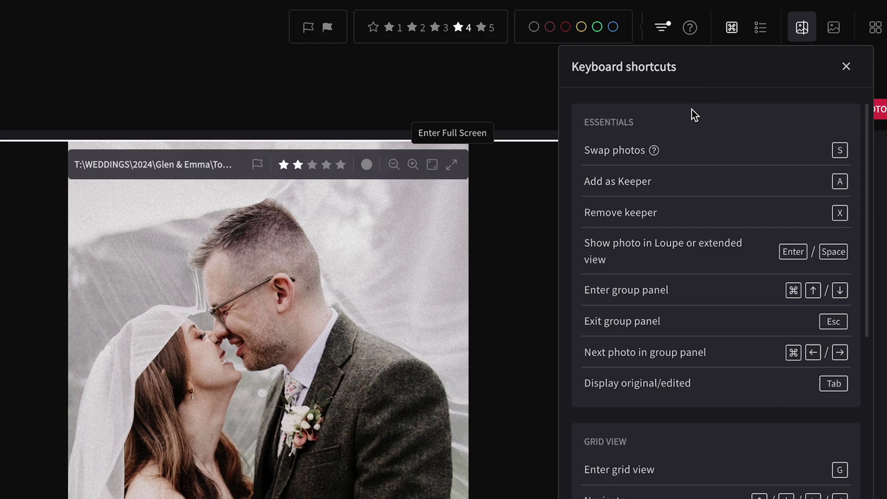
{"action": "mouse_move", "coordinate": [673, 122]}
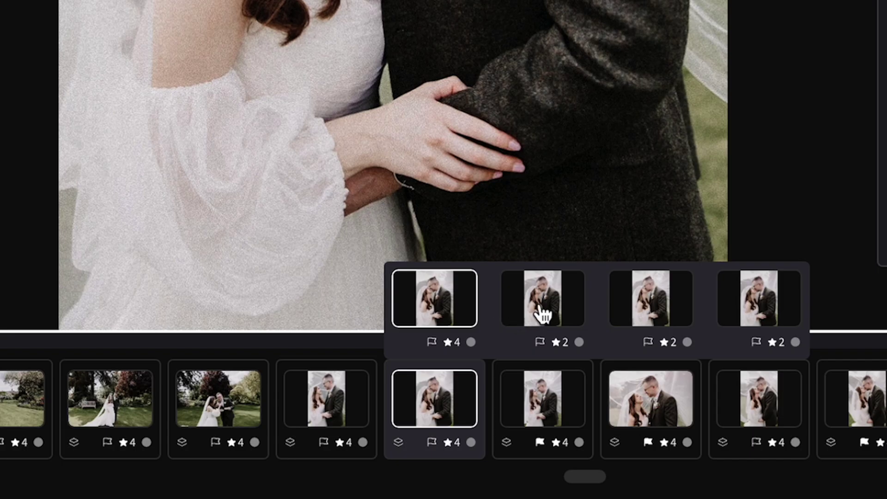
Rate the veil group's second photo 4 stars as an additional keeper.
{"action": "left_click", "coordinate": [542, 316]}
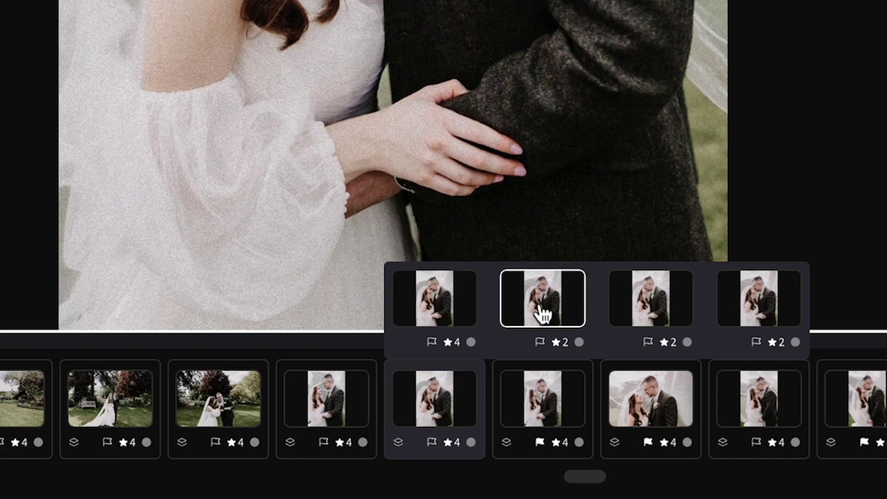
{"action": "key", "text": "4"}
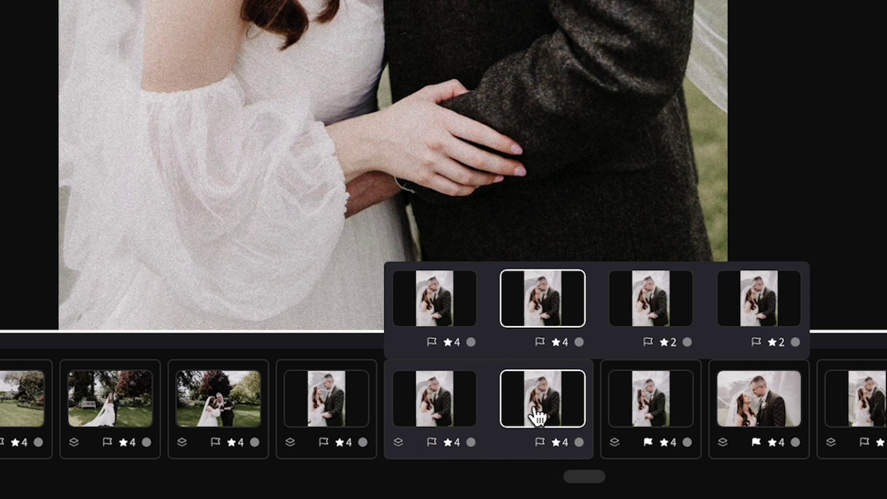
{"action": "left_click", "coordinate": [624, 418]}
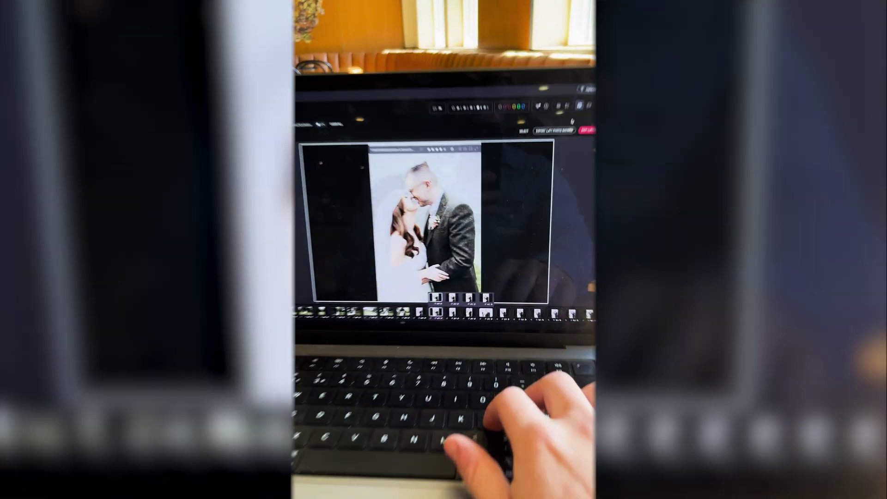
Step forward through the next three keeper photos in loupe view.
{"action": "key", "text": "Right"}
{"action": "key", "text": "Right"}
{"action": "key", "text": "Right"}
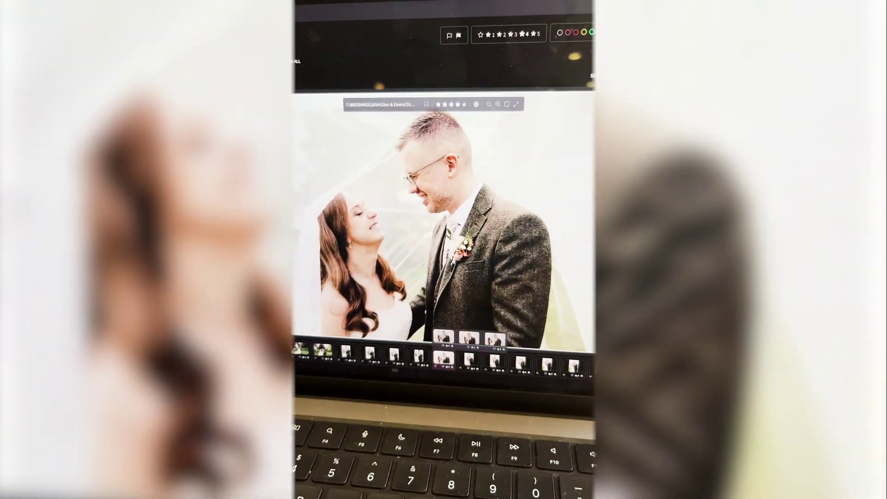
{"action": "key", "text": "Right"}
{"action": "key", "text": "Right"}
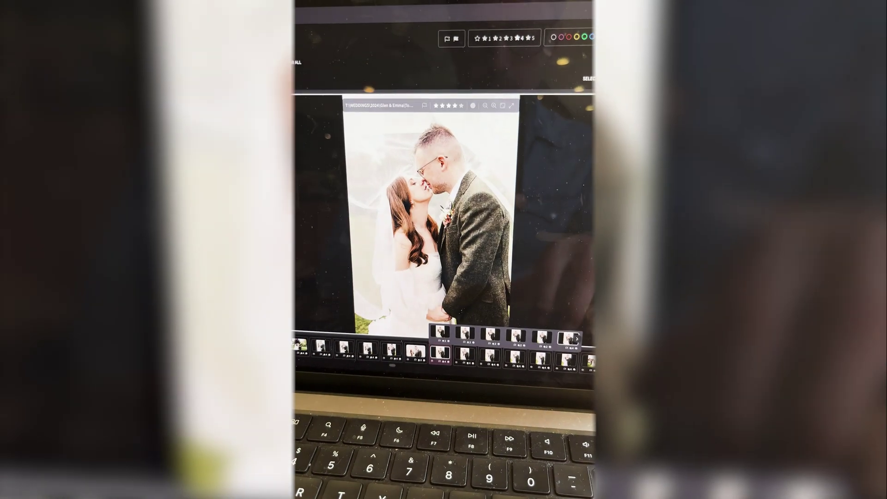
{"action": "key", "text": "Right"}
{"action": "key", "text": "Right"}
{"action": "key", "text": "Right"}
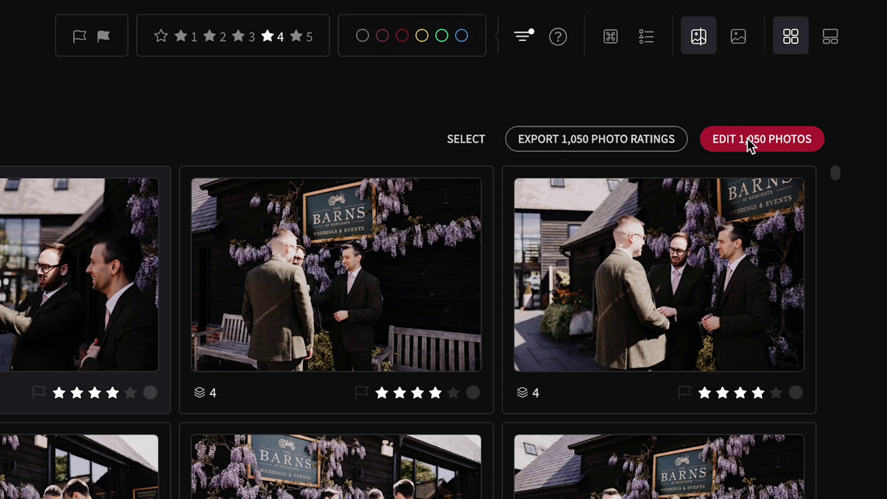
Send all 1,050 four-star keepers for AI editing with Edit 1,050 Photos.
{"action": "left_click", "coordinate": [751, 144]}
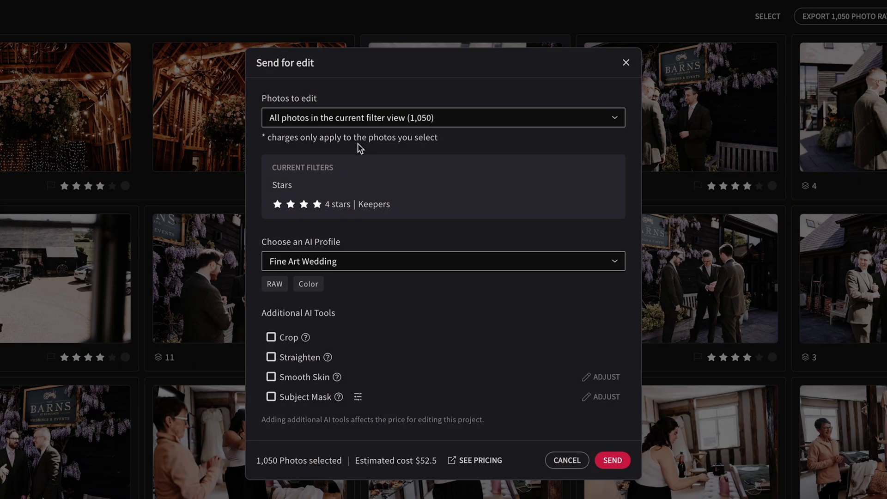